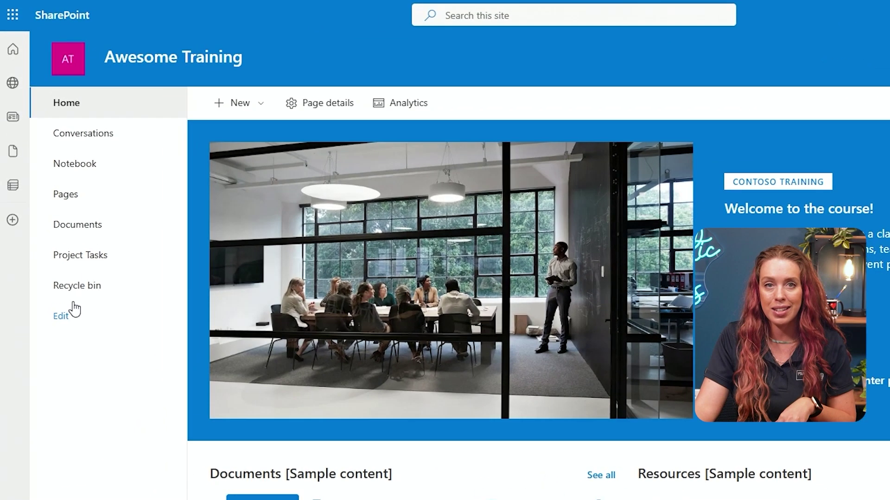
Start a new document library from the Awesome Training site's New menu
{"action": "left_click", "coordinate": [259, 117]}
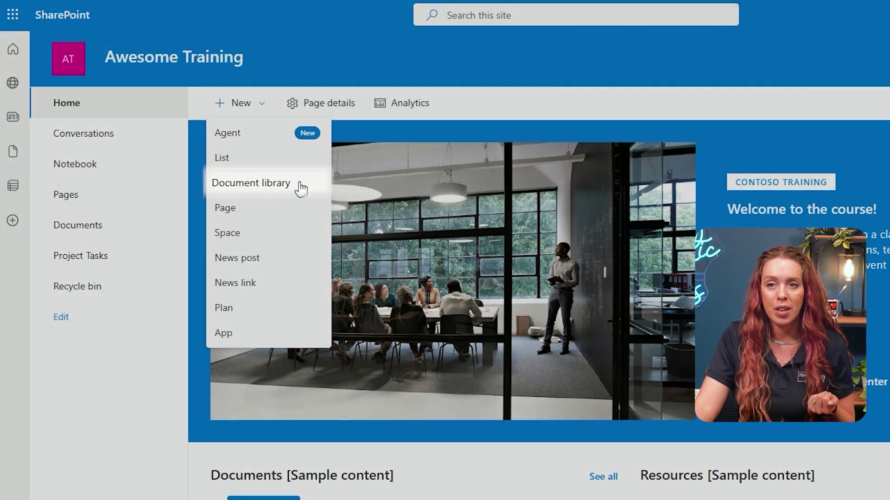
{"action": "left_click", "coordinate": [297, 182]}
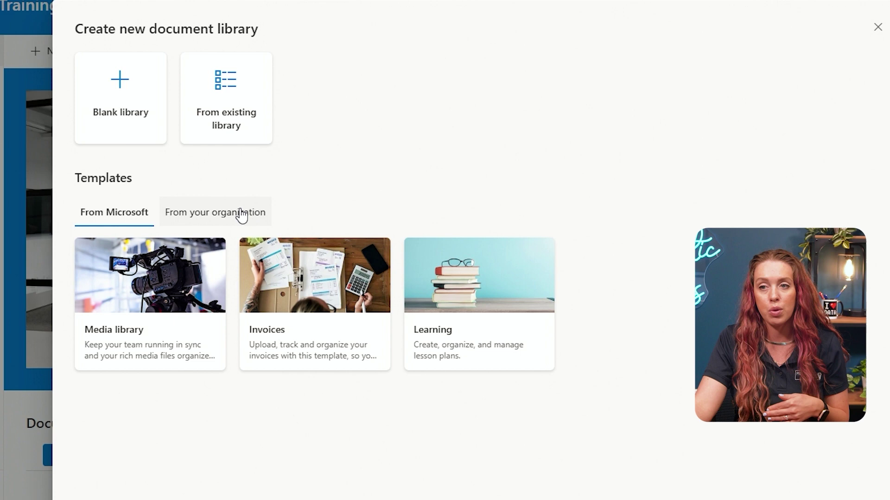
Create a blank document library named 'Project Documents'
{"action": "left_click", "coordinate": [117, 121]}
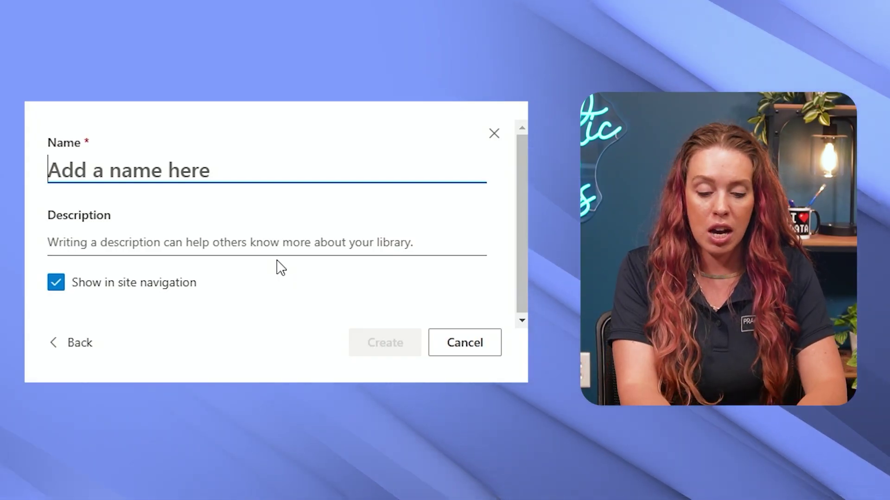
{"action": "type", "text": "Project Documen"}
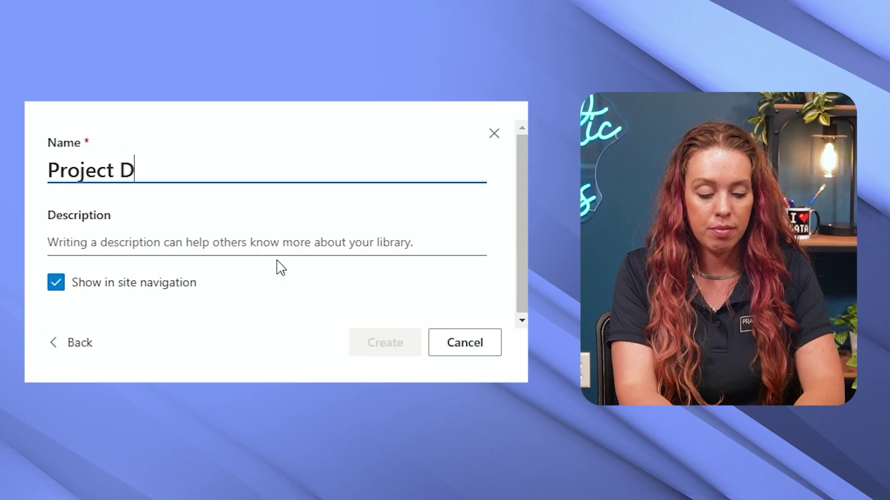
{"action": "type", "text": "ts"}
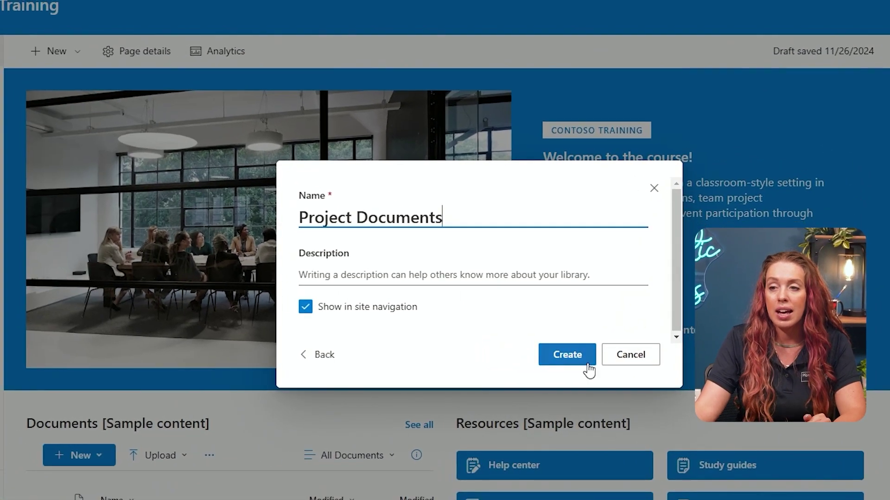
{"action": "left_click", "coordinate": [580, 366]}
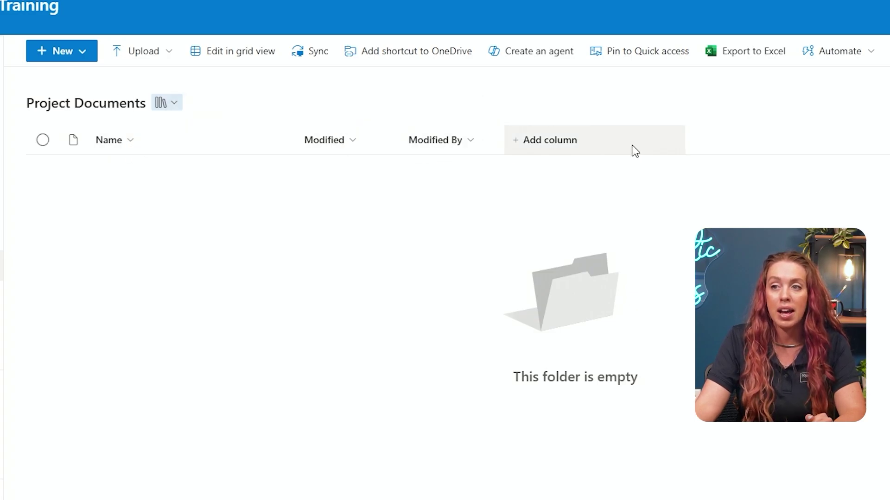
Preview the Add column options in the empty library, then dismiss them
{"action": "left_click", "coordinate": [566, 140]}
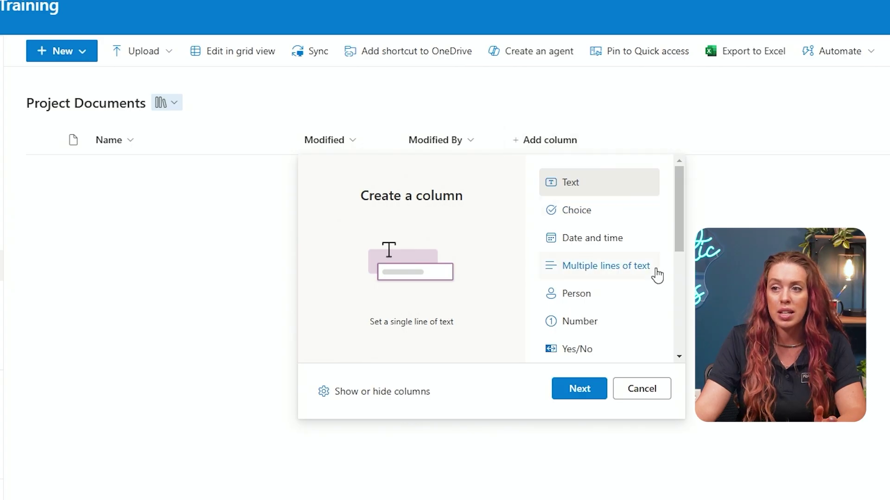
{"action": "left_click", "coordinate": [664, 103]}
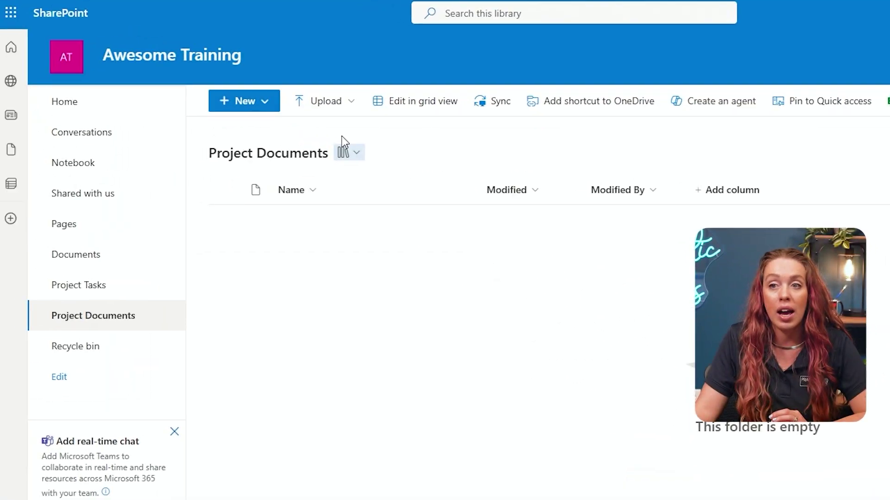
{"action": "left_click", "coordinate": [332, 109]}
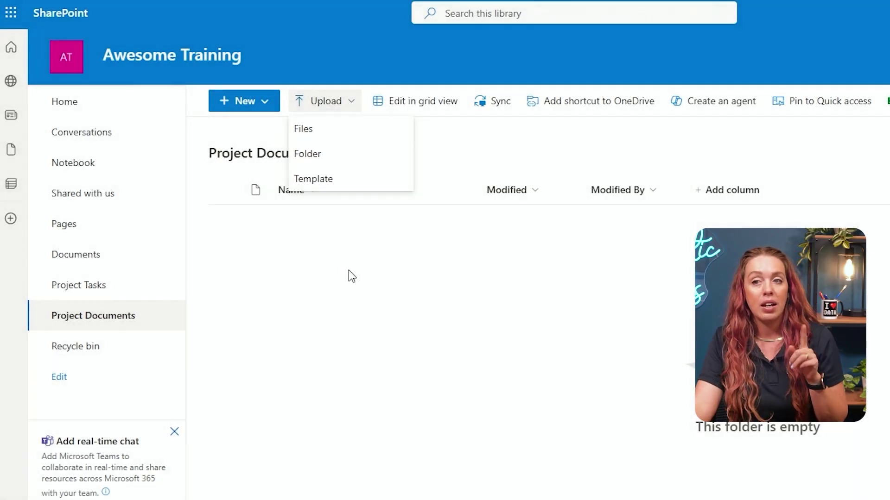
{"action": "left_click", "coordinate": [349, 271]}
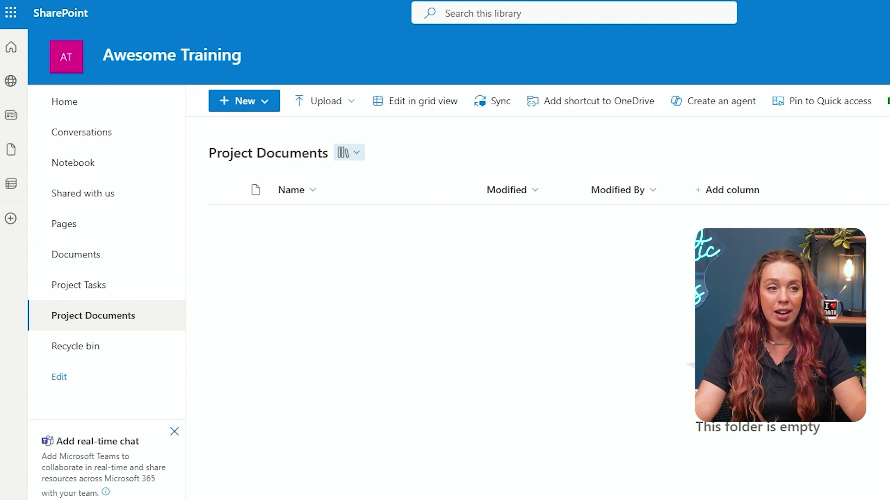
Drag Slides.pptx (14.8 MB) into the library and check its upload progress
{"action": "left_click_drag", "start_coordinate": [889, 185], "coordinate": [546, 310]}
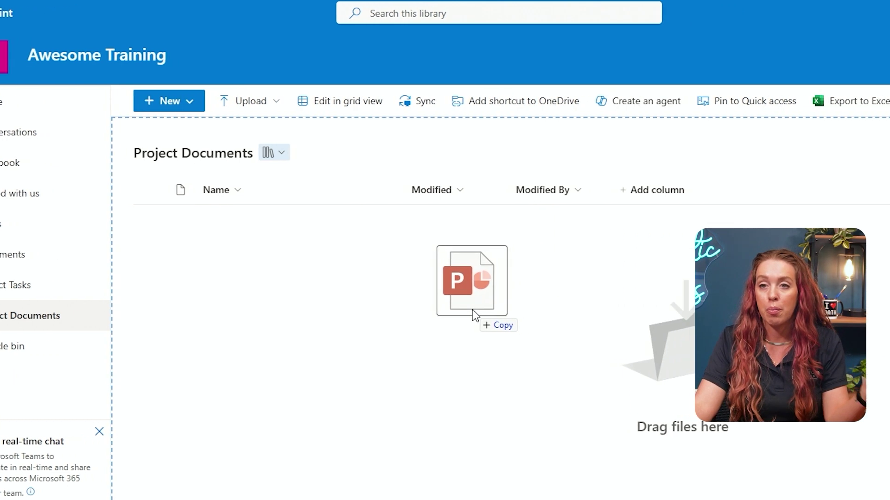
{"action": "left_click_drag", "start_coordinate": [471, 310], "coordinate": [557, 366]}
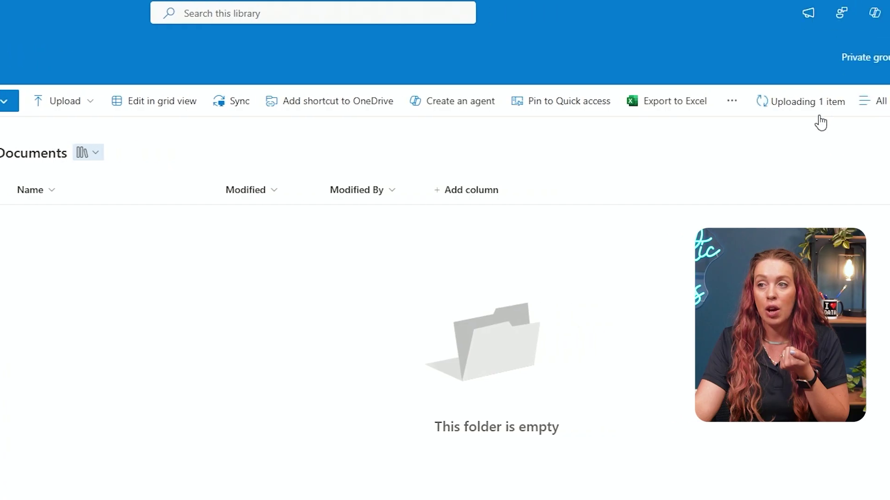
{"action": "left_click", "coordinate": [816, 114]}
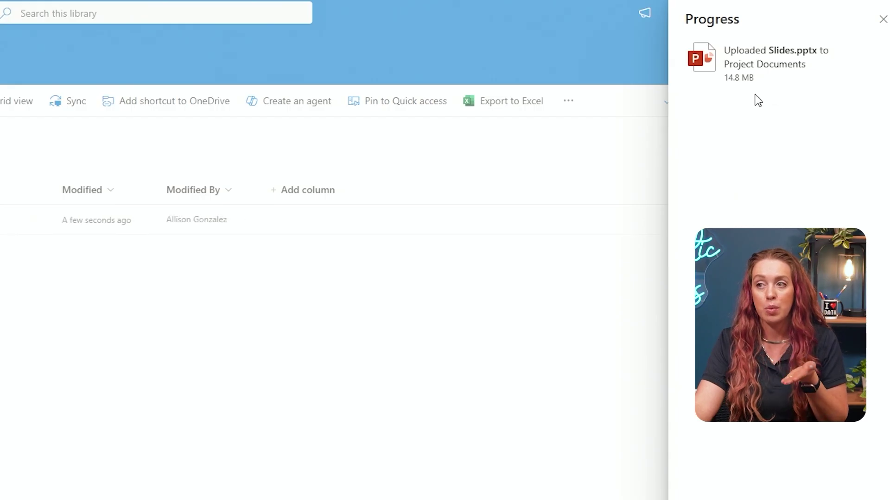
{"action": "left_click", "coordinate": [883, 19]}
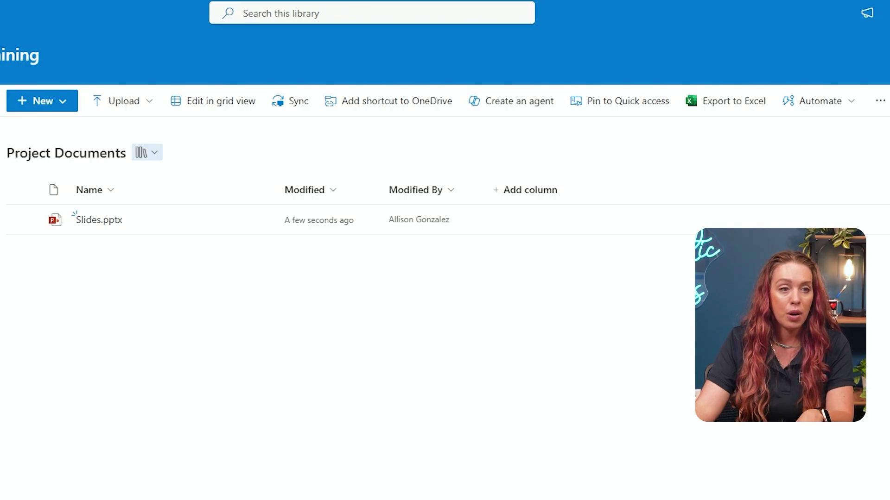
Drag Report.pbix and Data.xlsx into the library and check their upload progress
{"action": "left_click_drag", "start_coordinate": [218, 290], "coordinate": [272, 331]}
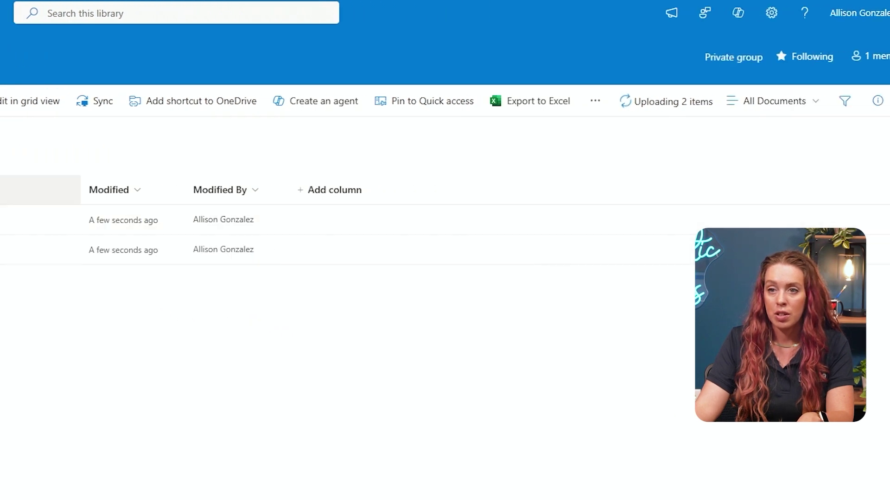
{"action": "left_click", "coordinate": [640, 101]}
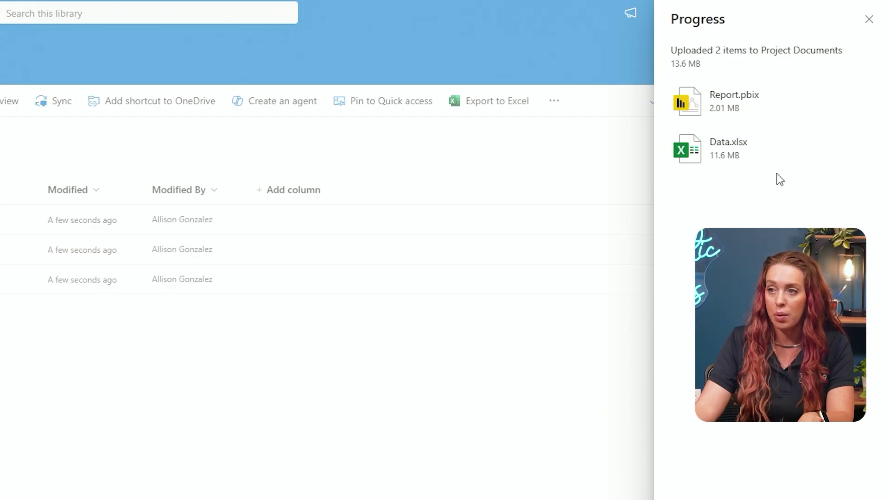
{"action": "left_click", "coordinate": [867, 20]}
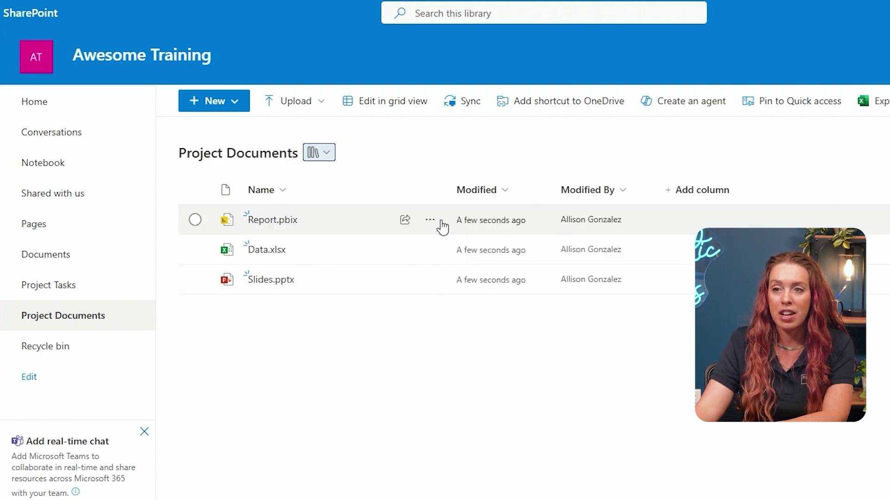
{"action": "left_click", "coordinate": [424, 226]}
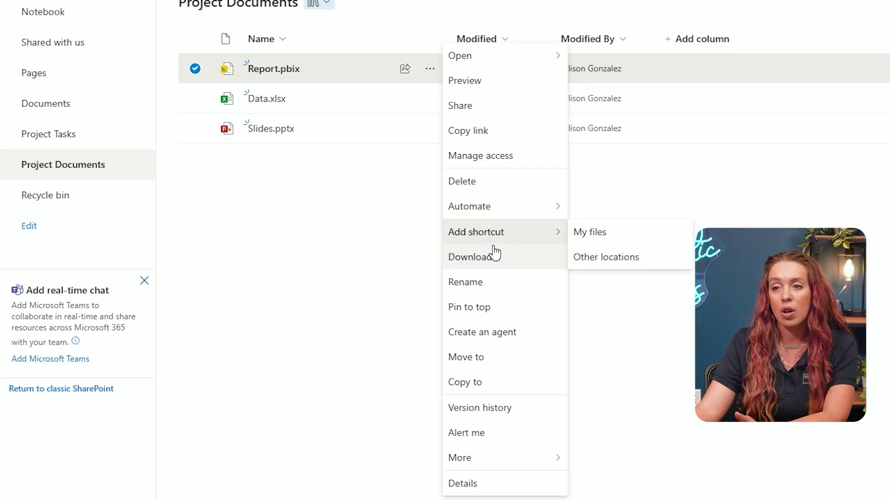
{"action": "left_click", "coordinate": [510, 412]}
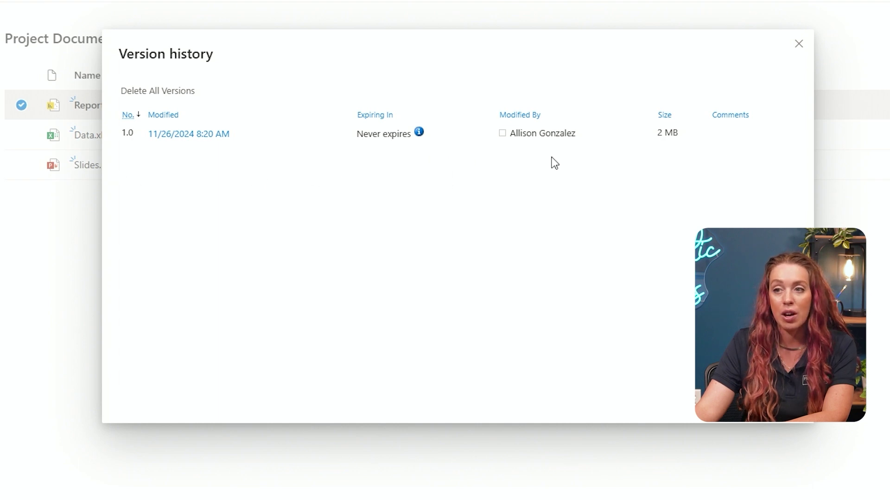
{"action": "left_click", "coordinate": [797, 47]}
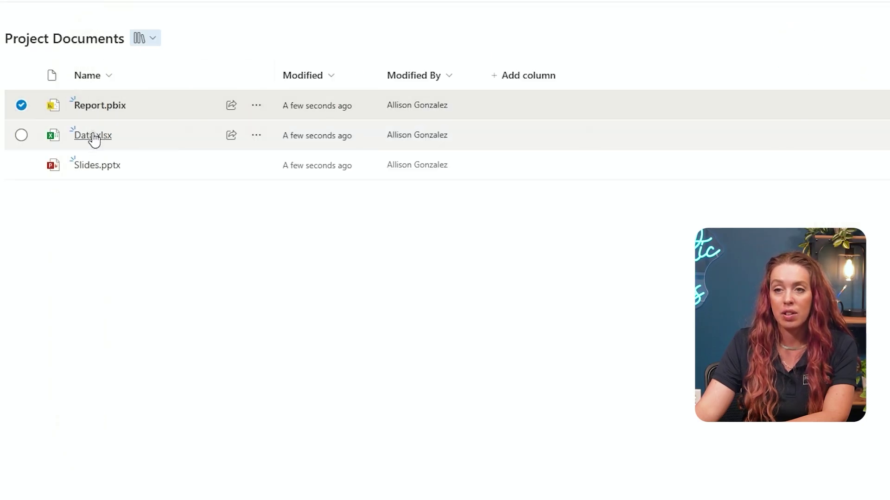
Delete row 18377 from Data.xlsx in Excel for the web, then close the workbook tab
{"action": "left_click", "coordinate": [93, 136]}
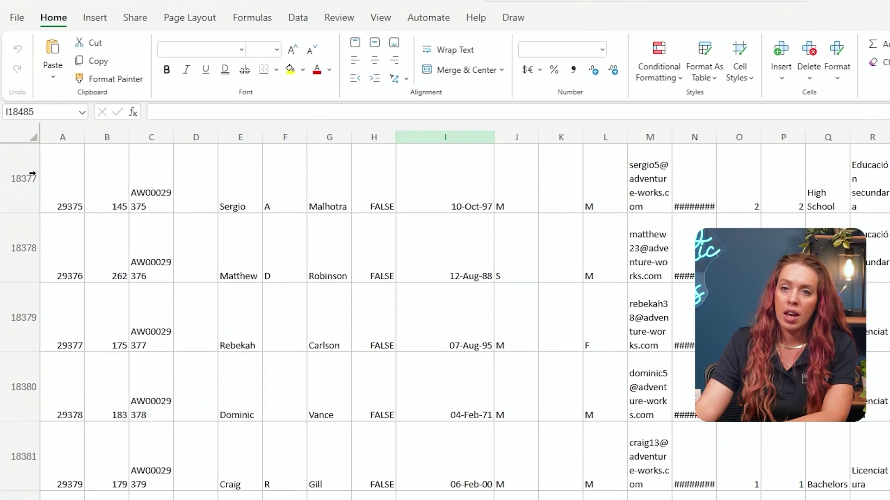
{"action": "left_click", "coordinate": [37, 185]}
{"action": "right_click", "coordinate": [37, 185]}
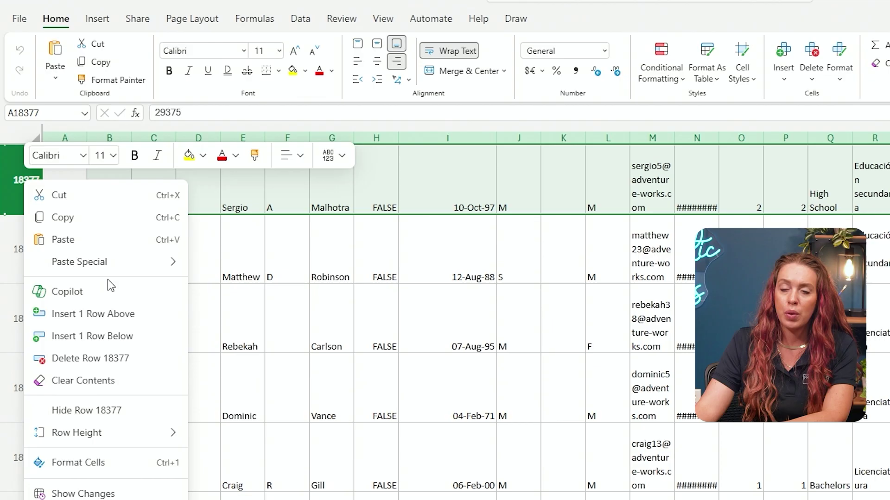
{"action": "left_click", "coordinate": [125, 359]}
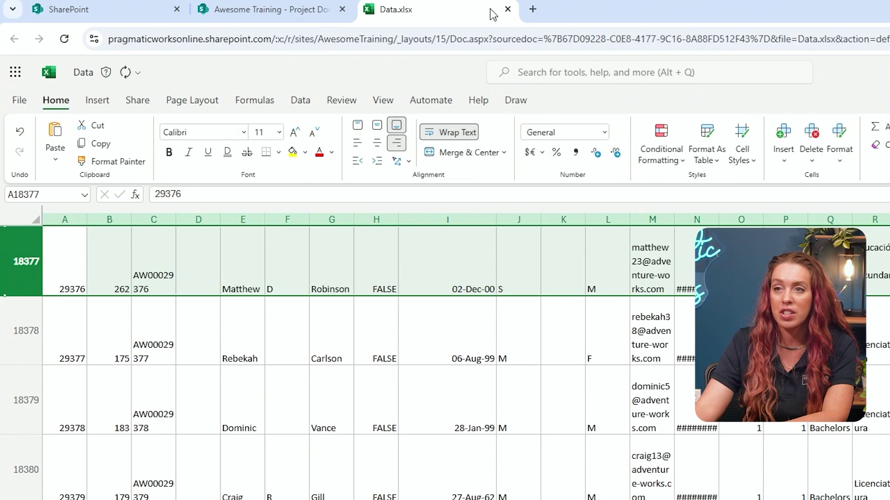
{"action": "left_click", "coordinate": [507, 9]}
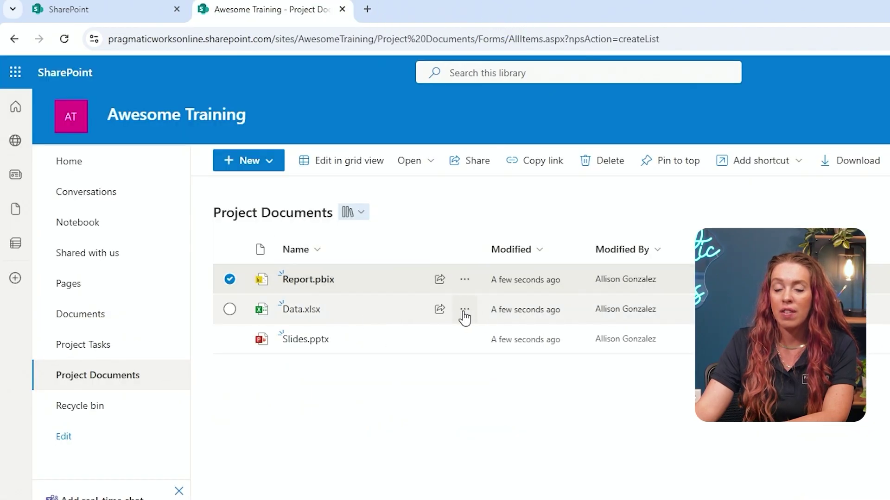
Show Data.xlsx's version history, listing versions 2.0 (11.5 MB) and 1.0 (11.6 MB)
{"action": "left_click", "coordinate": [463, 311]}
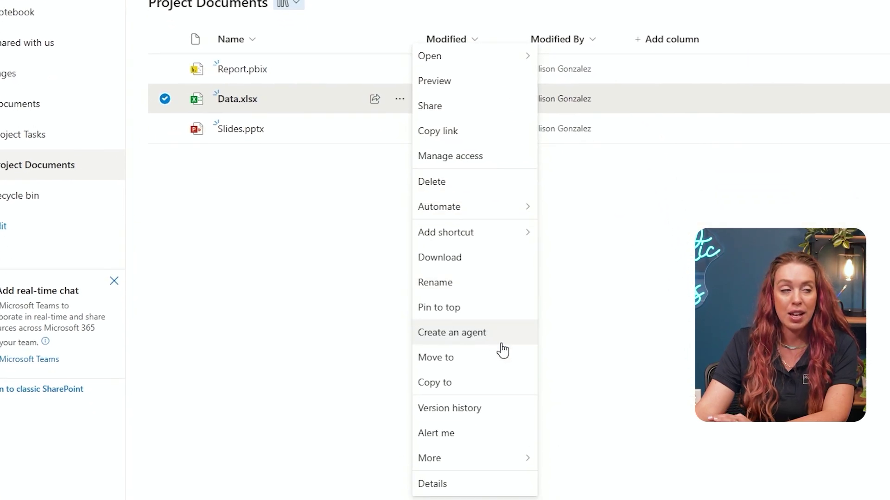
{"action": "left_click", "coordinate": [476, 416]}
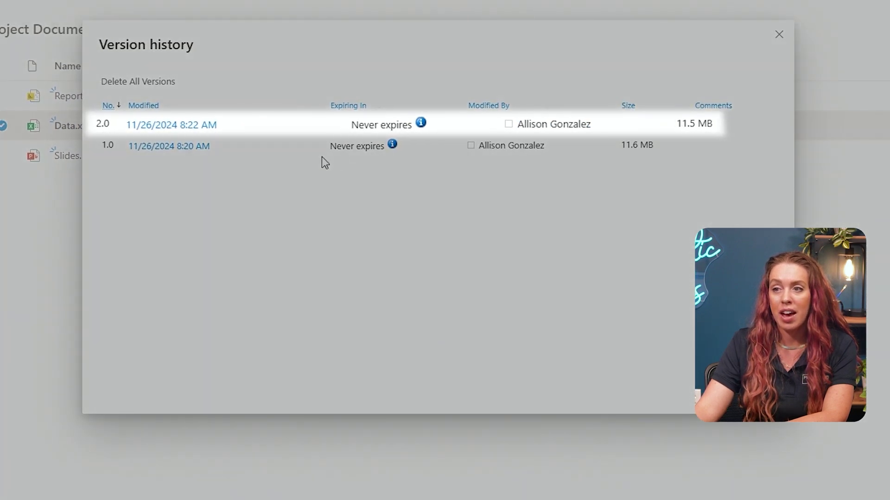
{"action": "mouse_move", "coordinate": [141, 153]}
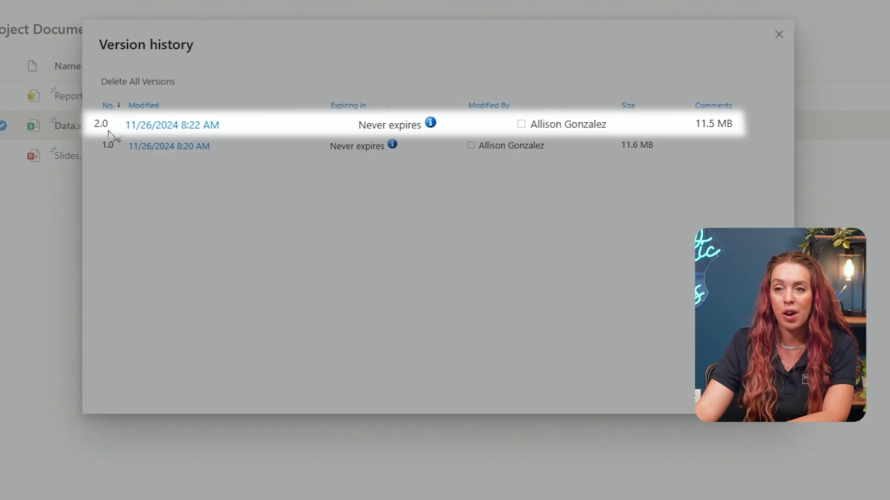
{"action": "mouse_move", "coordinate": [210, 132]}
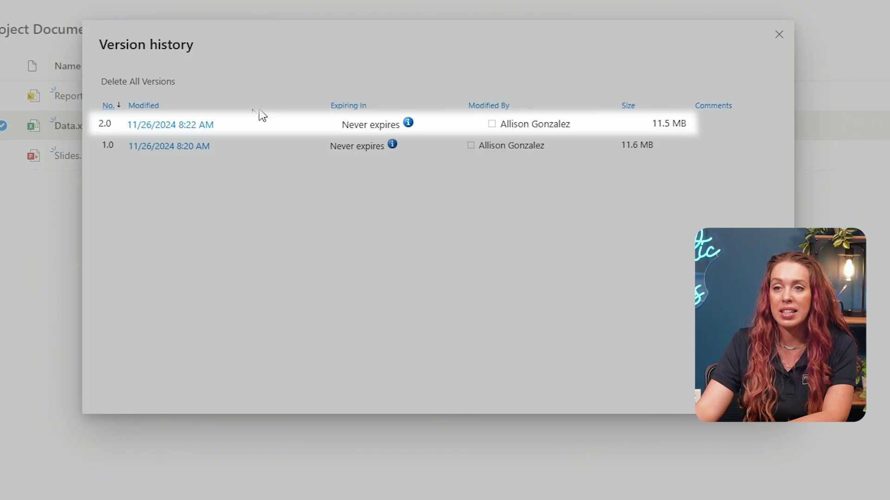
{"action": "mouse_move", "coordinate": [211, 132]}
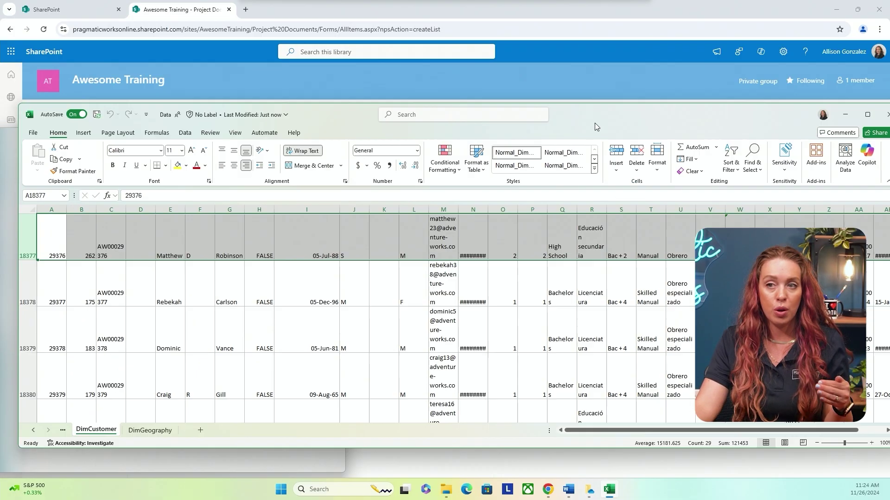
Maximize the desktop Excel window holding the Data workbook
{"action": "left_click_drag", "start_coordinate": [594, 123], "coordinate": [484, 3]}
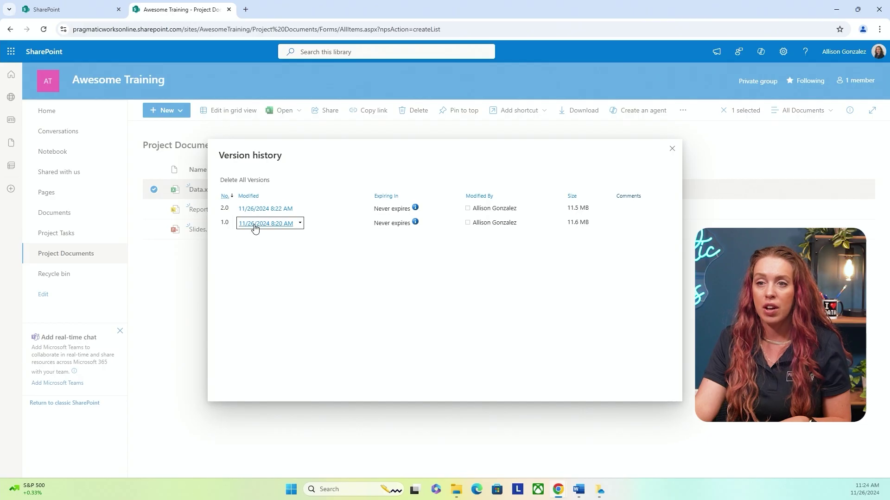
Open version 1.0 of Data.xlsx from its version history
{"action": "left_click", "coordinate": [254, 225]}
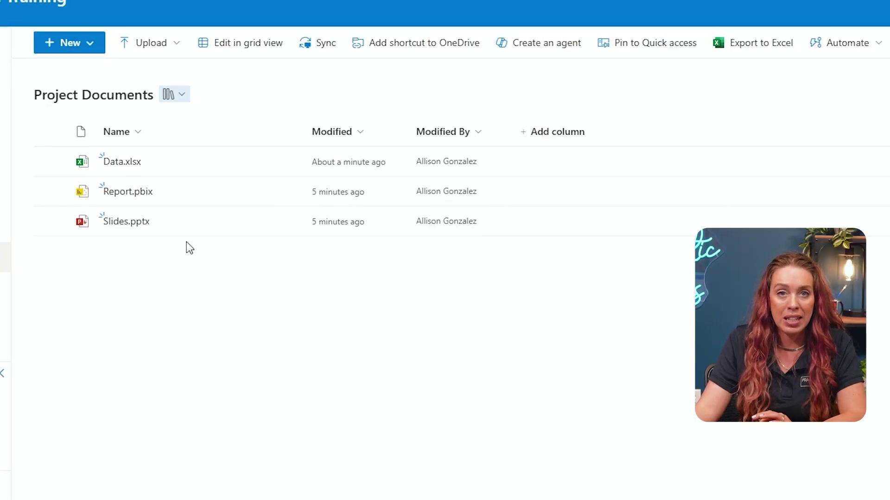
Send a colleague an emailed edit invitation for Data.xlsx and dismiss the confirmation
{"action": "mouse_move", "coordinate": [232, 159]}
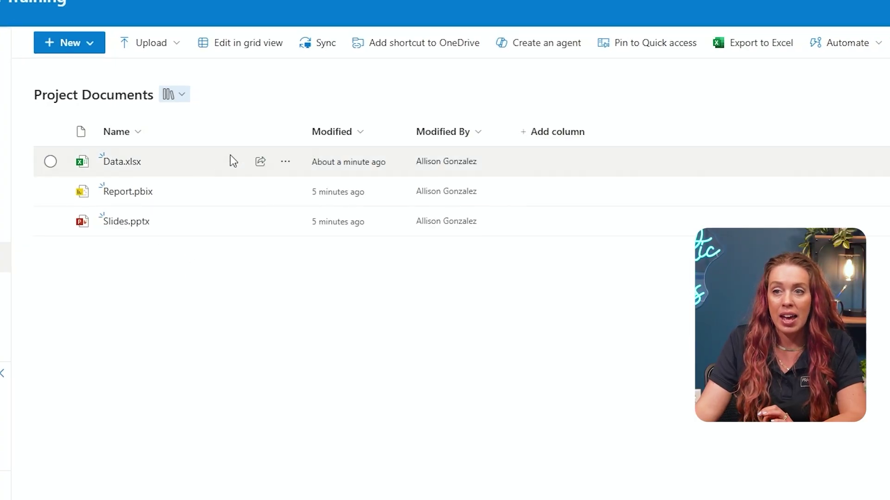
{"action": "left_click", "coordinate": [260, 168]}
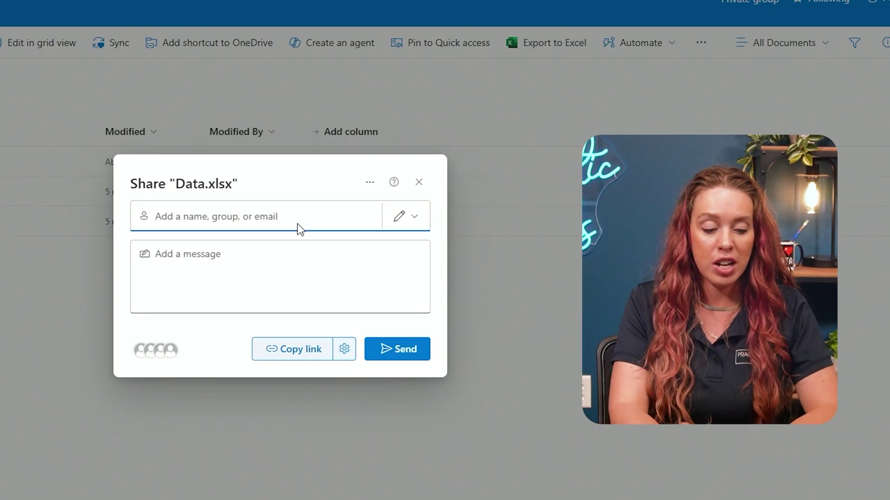
{"action": "type", "text": "angel"}
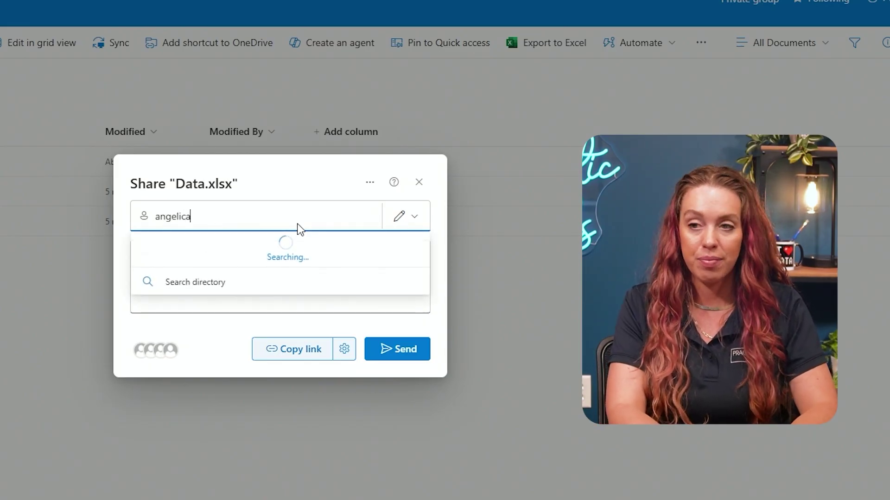
{"action": "type", "text": "ica"}
{"action": "left_click", "coordinate": [325, 244]}
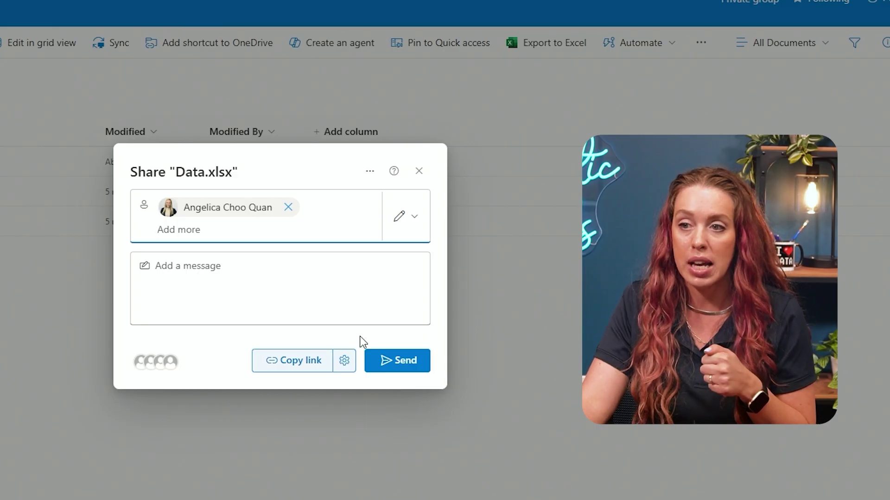
{"action": "left_click", "coordinate": [398, 363]}
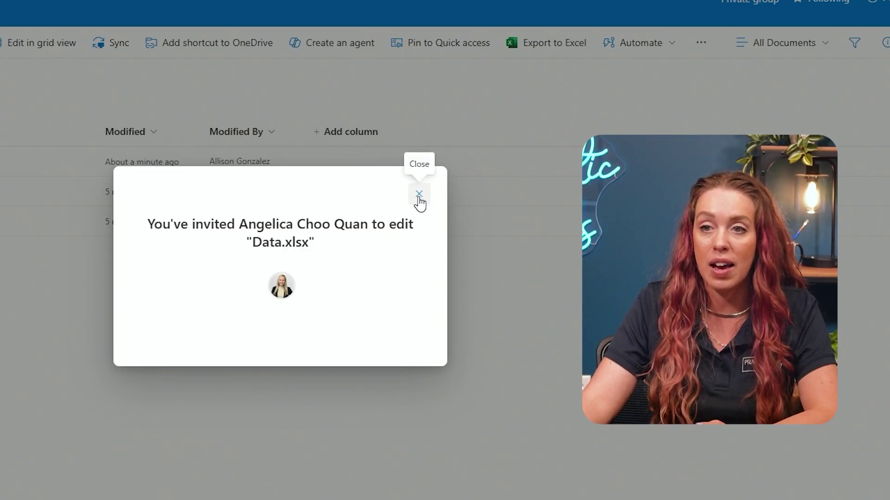
{"action": "left_click", "coordinate": [419, 196]}
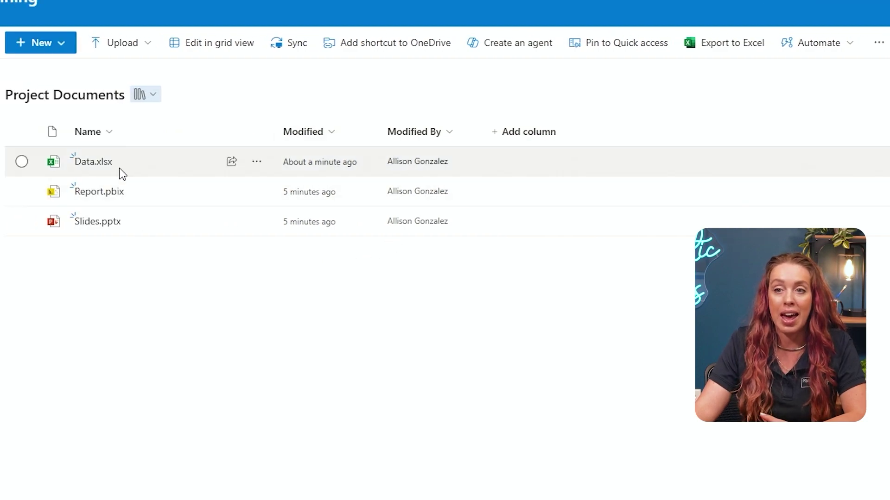
Open Data.xlsx from the Project Documents library in Excel for the web
{"action": "left_click", "coordinate": [104, 163]}
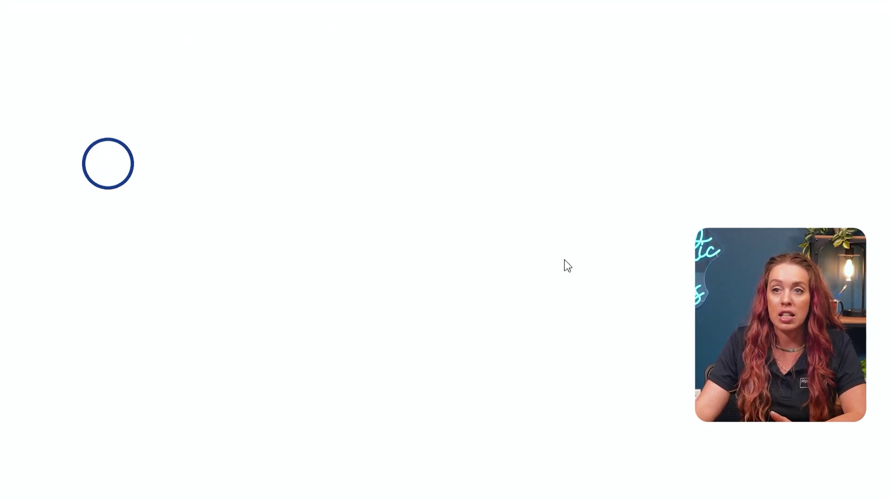